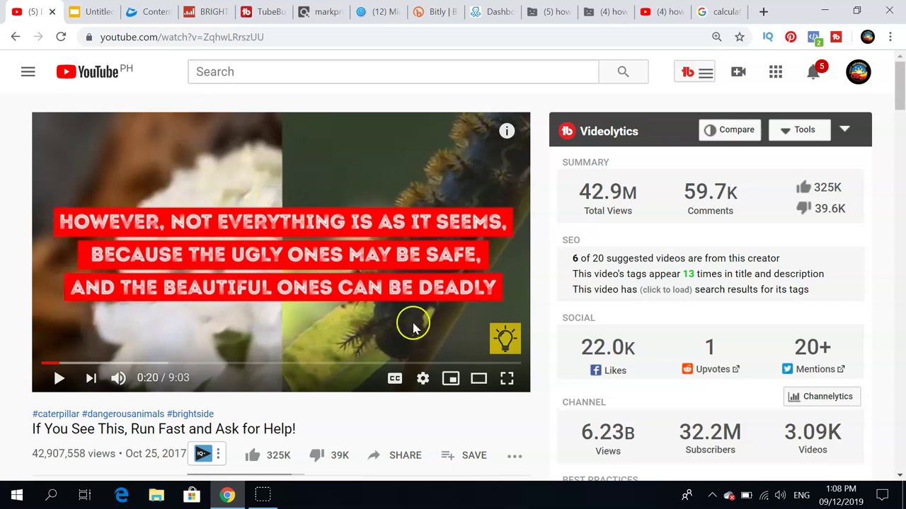
# - Switch to Content Samurai and create a new video
pyautogui.click(145, 10)
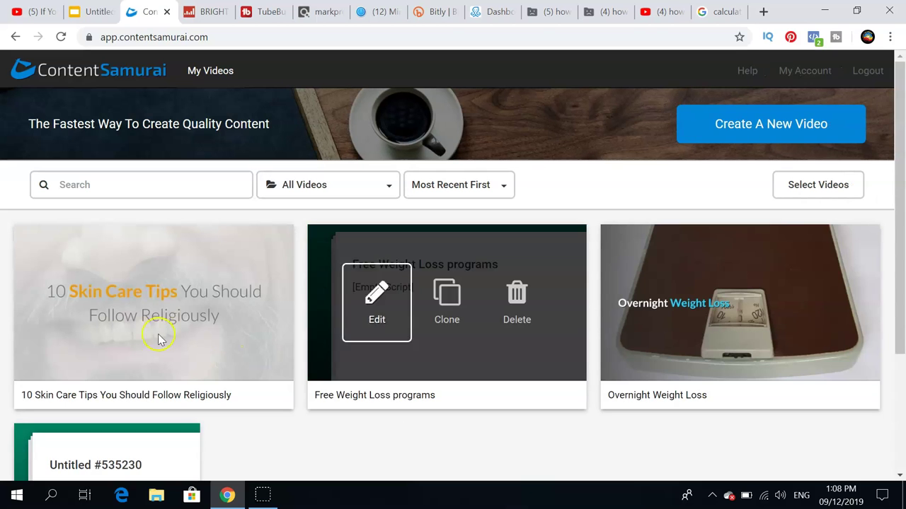
pyautogui.moveTo(121, 387)
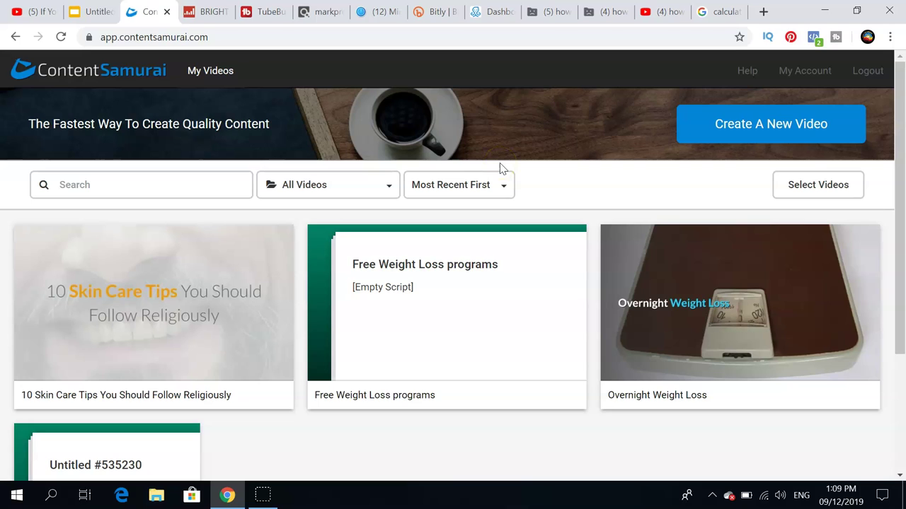
pyautogui.click(408, 386)
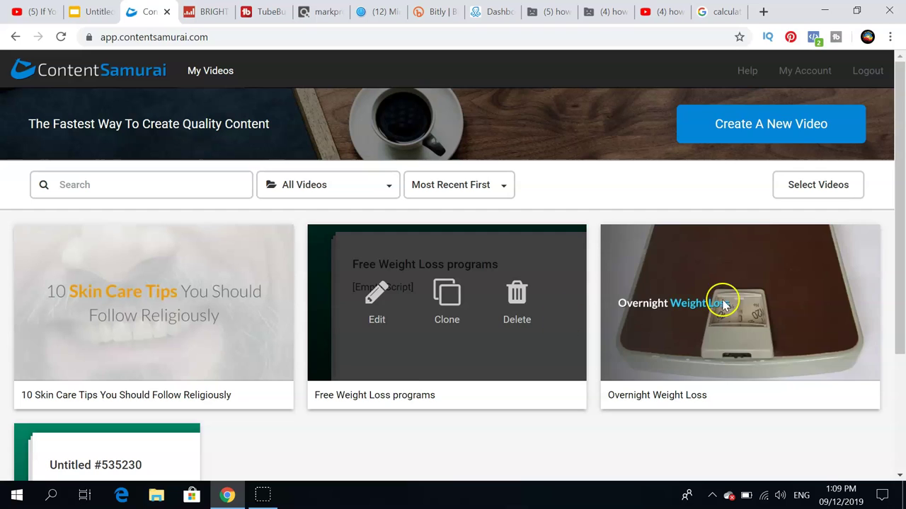
pyautogui.click(771, 137)
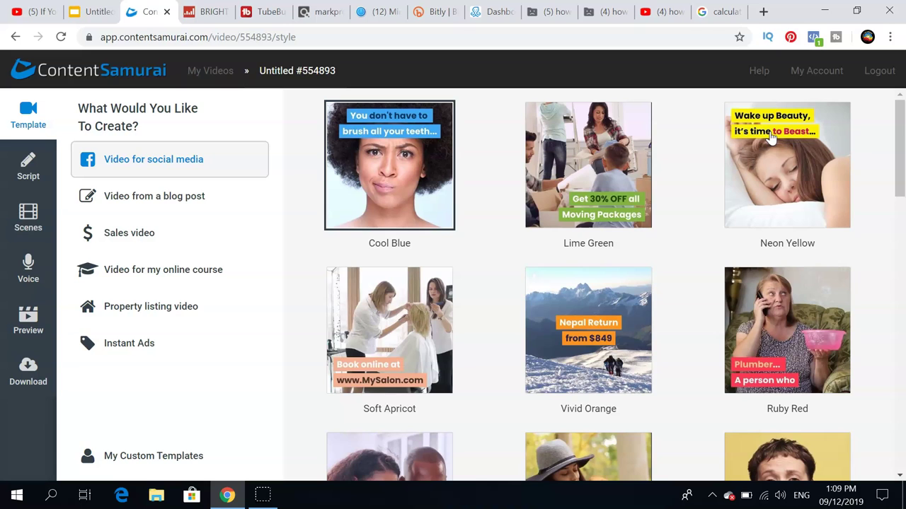
# - Browse the available templates for social media, blog post, sales, online course, property listing and instant ad videos
pyautogui.moveTo(899, 124)
pyautogui.mouseDown()
pyautogui.moveTo(898, 144)
pyautogui.moveTo(899, 122)
pyautogui.mouseUp()
pyautogui.click(205, 202)
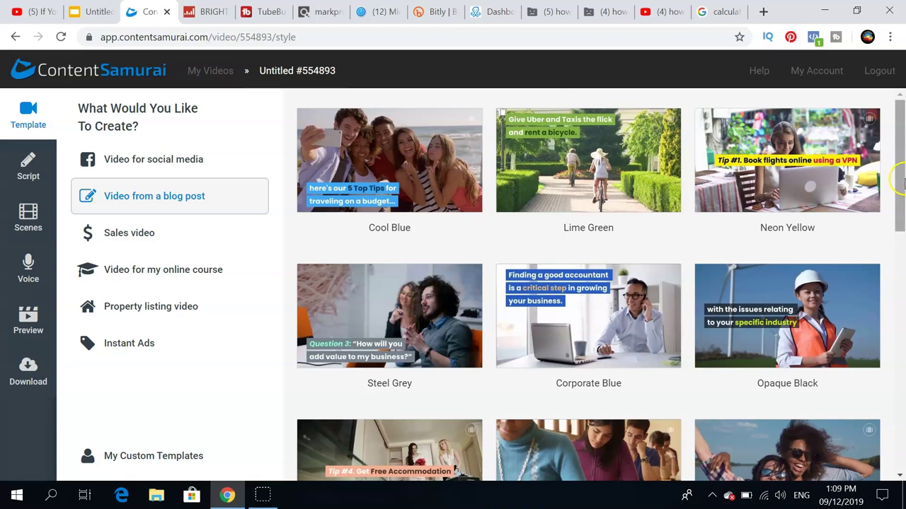
pyautogui.moveTo(900, 170); pyautogui.dragTo(876, 265)
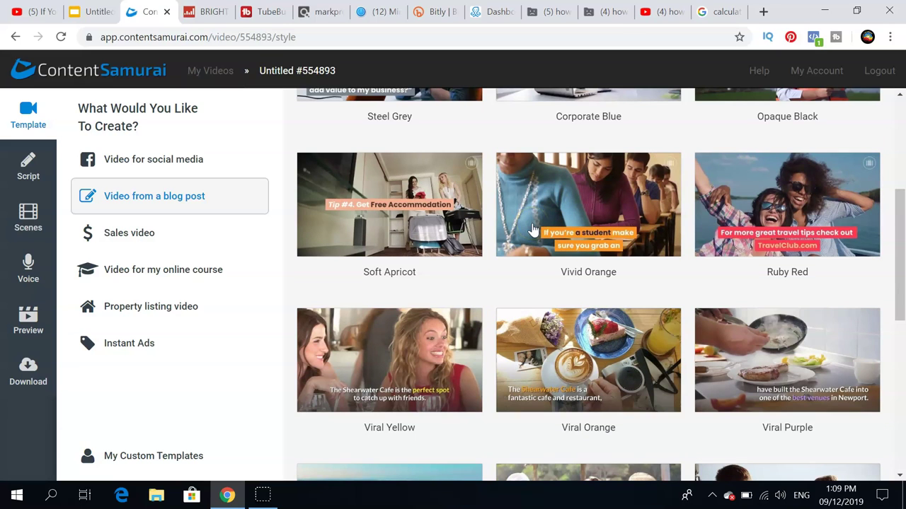
pyautogui.click(172, 247)
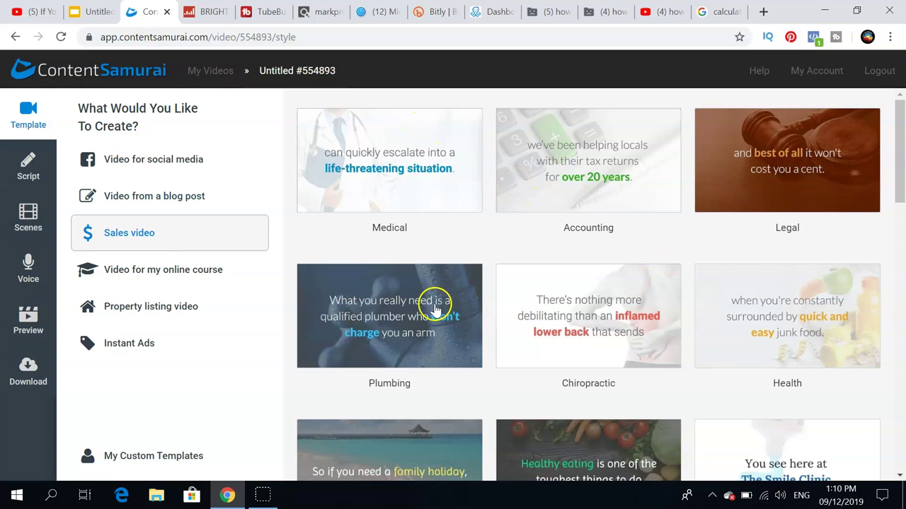
pyautogui.moveTo(900, 170); pyautogui.dragTo(902, 427)
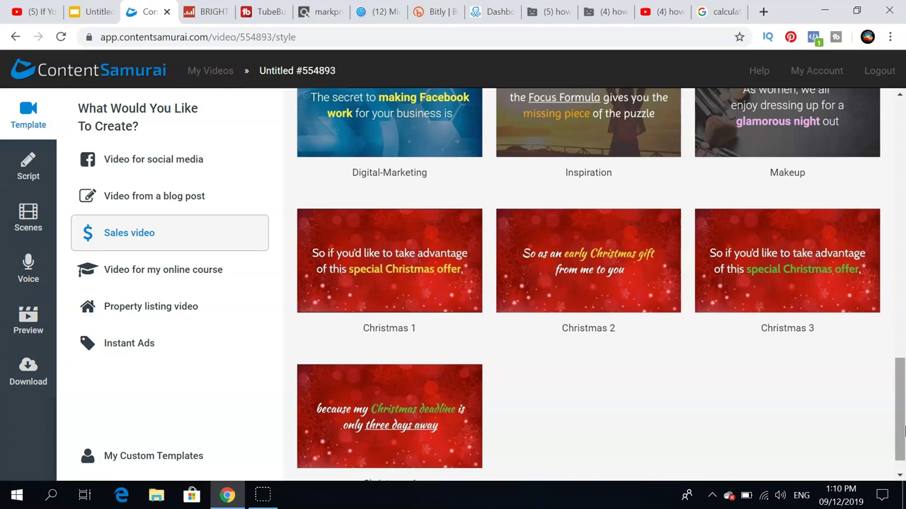
pyautogui.click(149, 268)
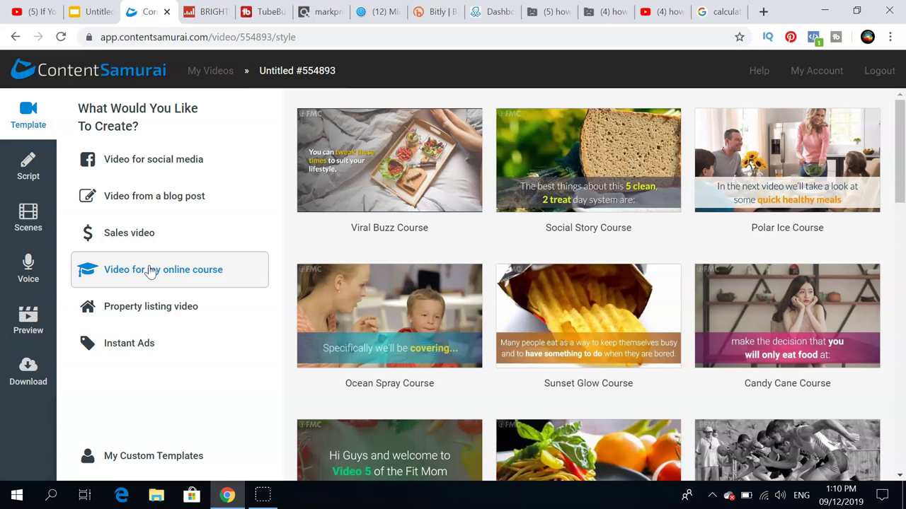
pyautogui.moveTo(900, 151); pyautogui.dragTo(900, 212)
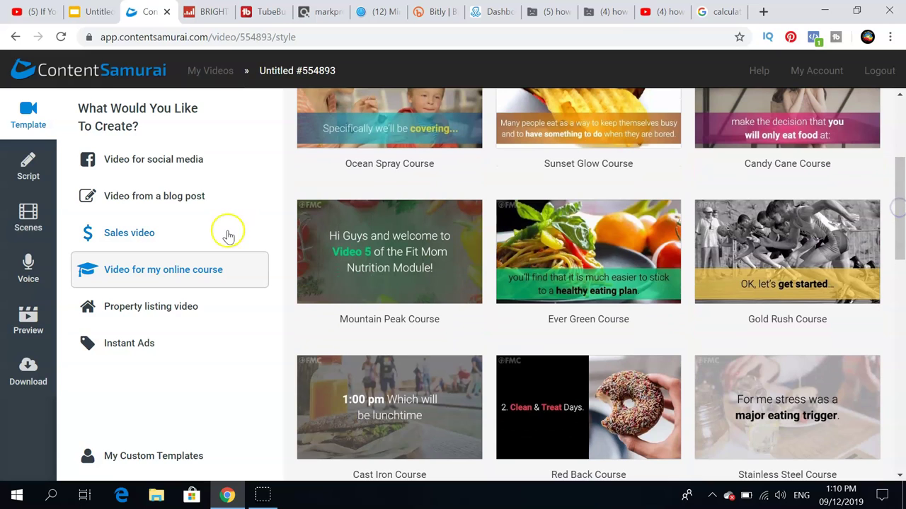
pyautogui.click(186, 308)
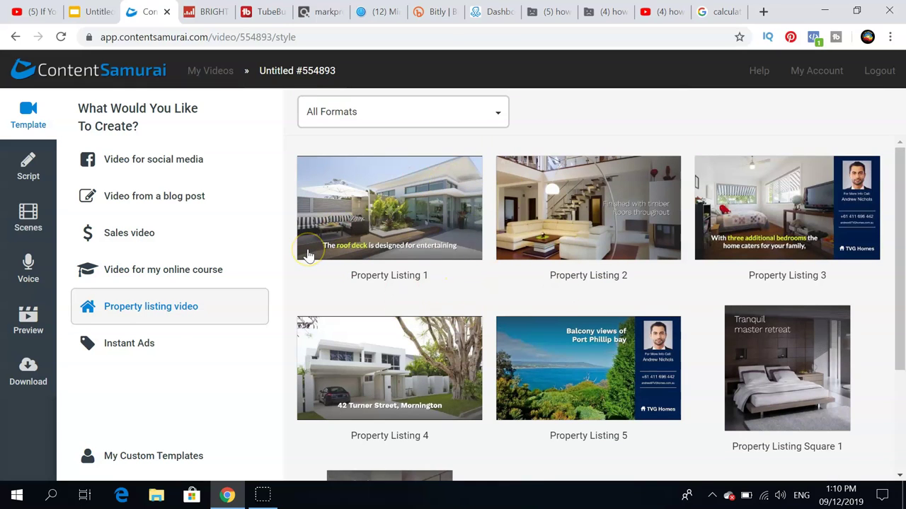
pyautogui.click(151, 313)
pyautogui.moveTo(901, 203); pyautogui.dragTo(892, 350)
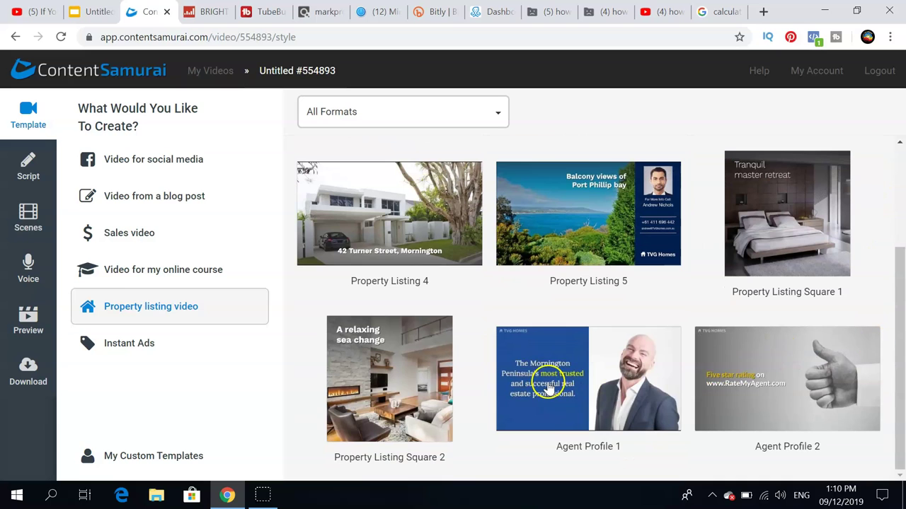
pyautogui.click(103, 344)
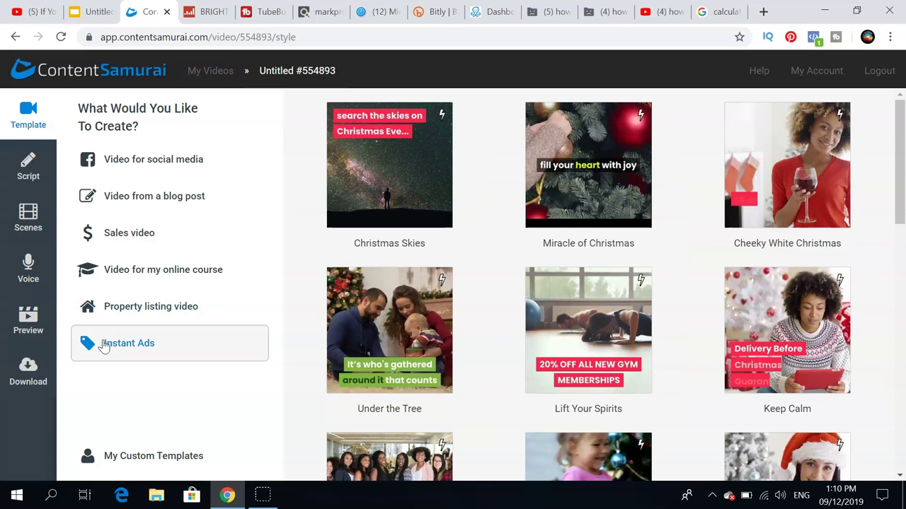
pyautogui.click(389, 226)
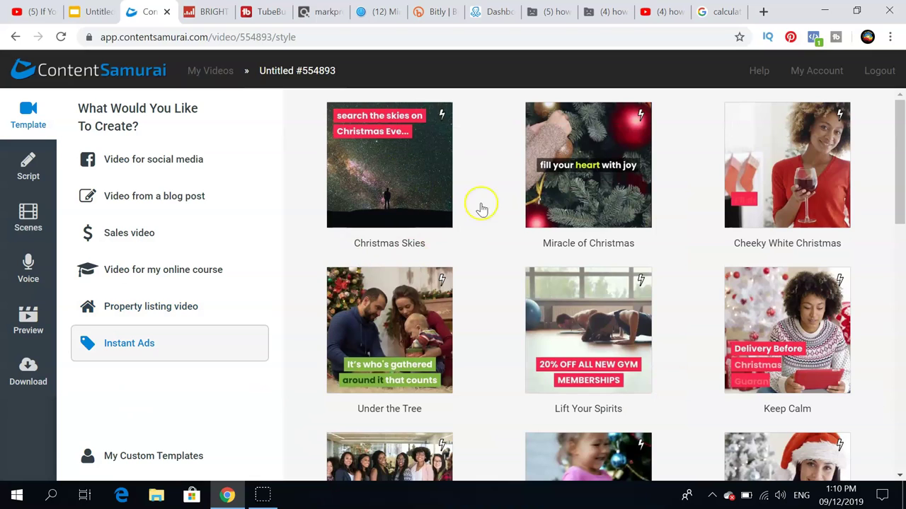
pyautogui.moveTo(900, 191); pyautogui.dragTo(898, 149)
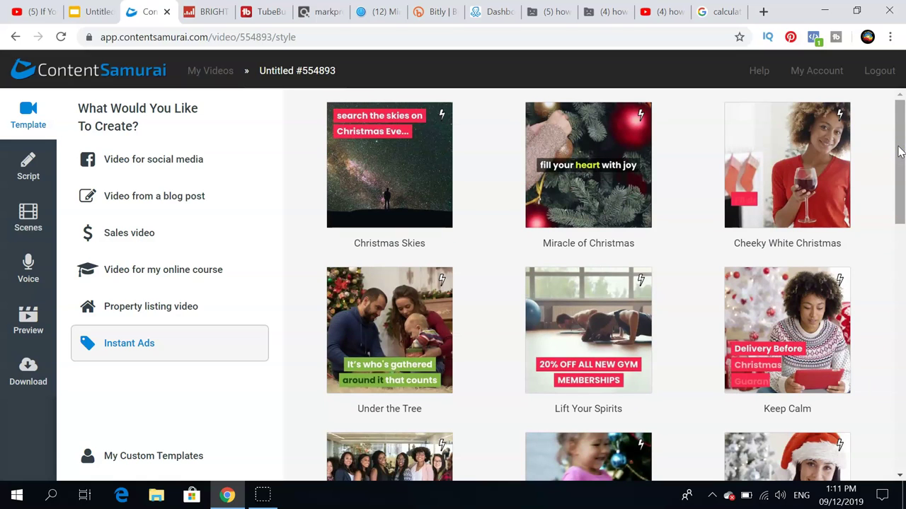
# - Apply the Vivid Orange template from the blog post video category to the new video
pyautogui.click(156, 210)
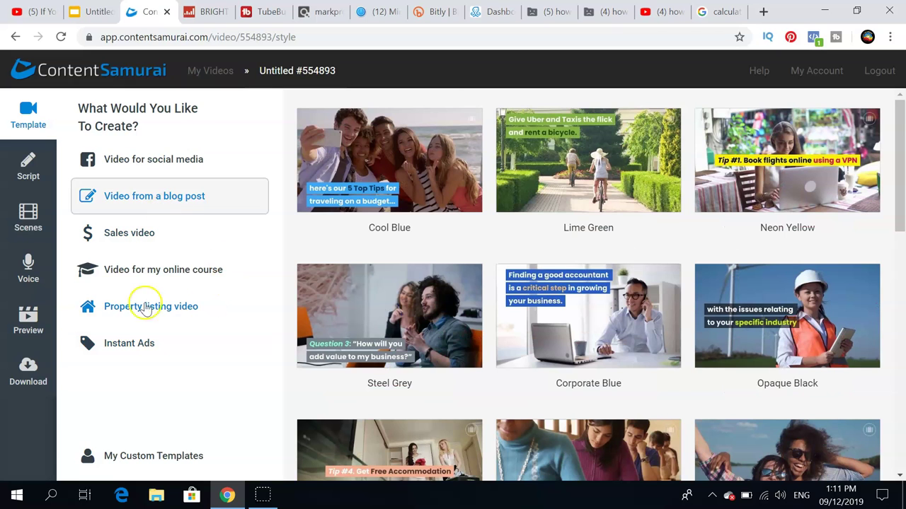
pyautogui.click(99, 276)
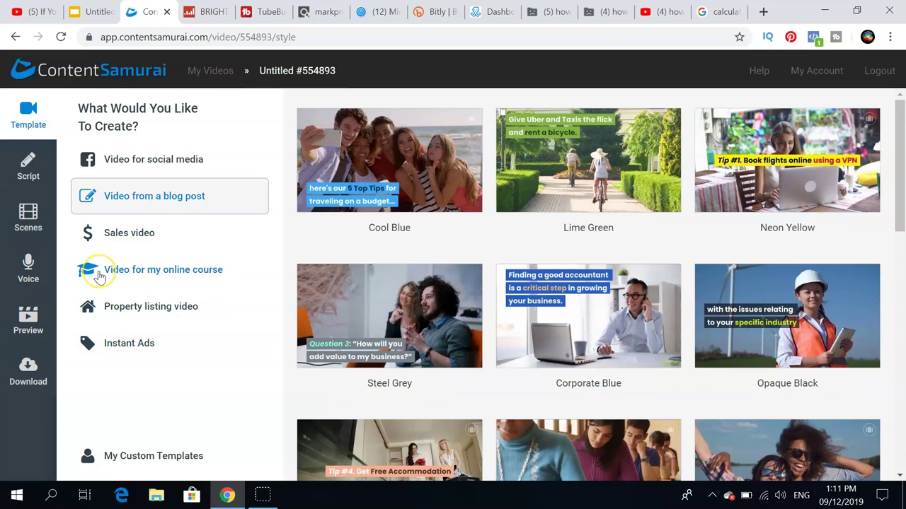
pyautogui.click(124, 343)
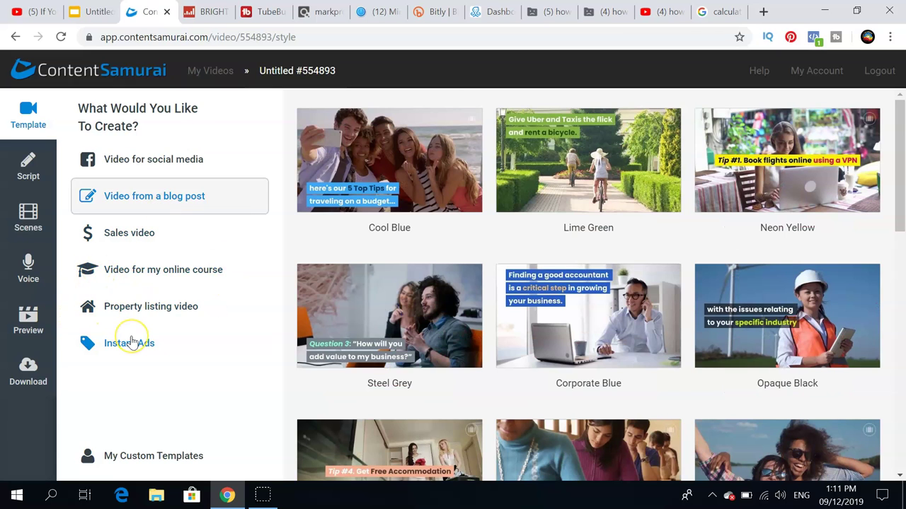
pyautogui.click(153, 319)
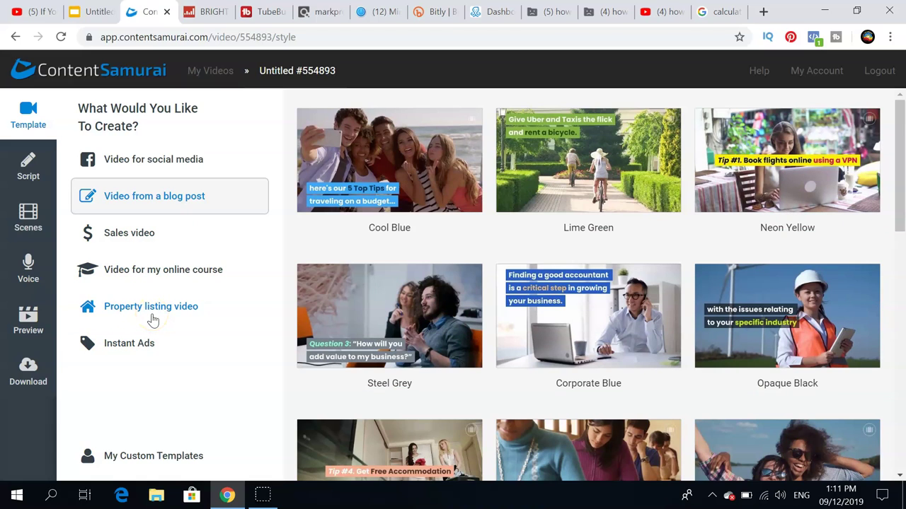
pyautogui.click(144, 279)
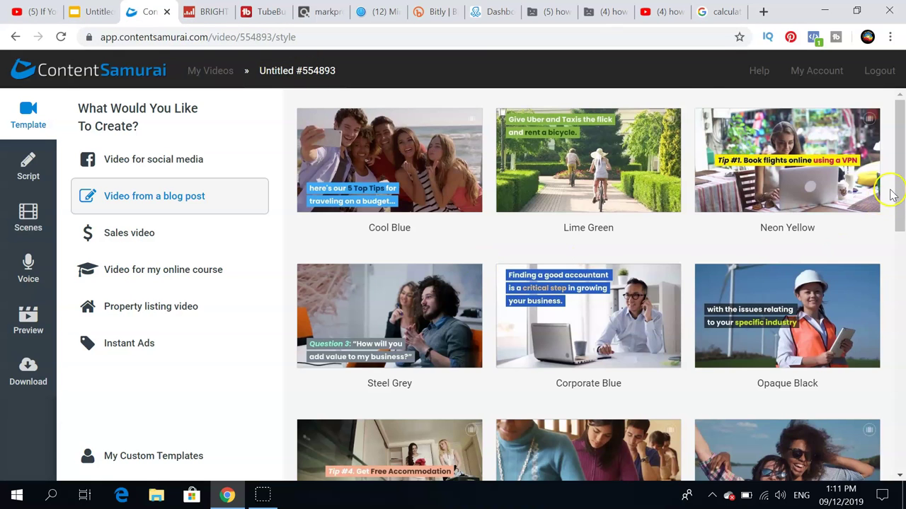
pyautogui.moveTo(901, 184); pyautogui.dragTo(903, 276)
pyautogui.click(532, 175)
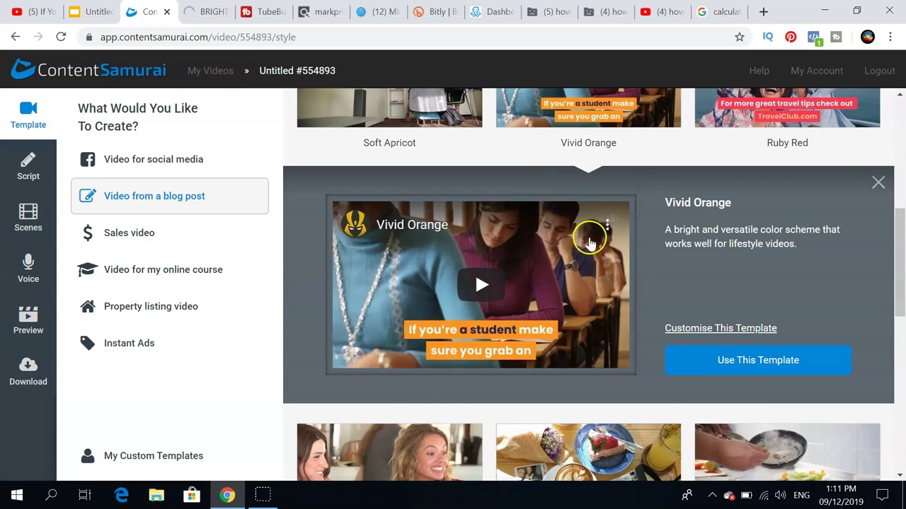
pyautogui.click(709, 360)
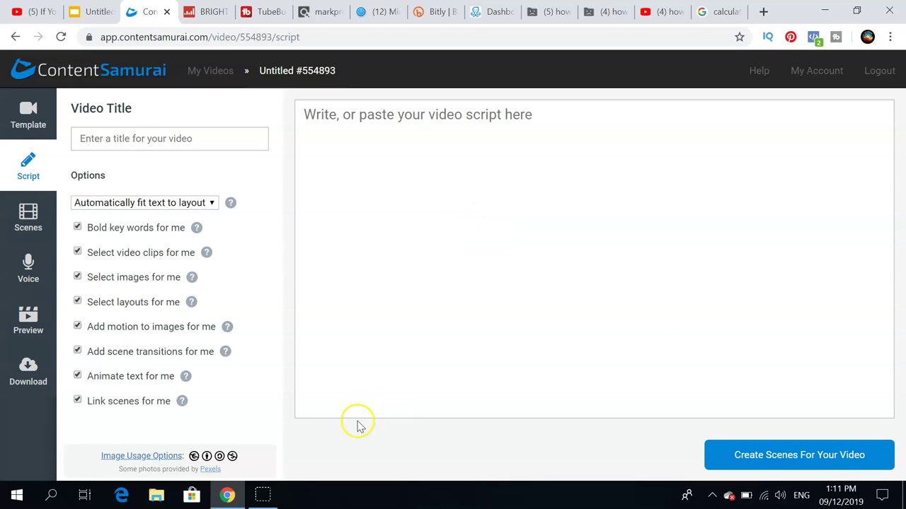
# - Open the Animal Care article "4 Tips for Keeping Your Dog Healthy This Summer" from the PLRArticles_08-04-2017 archive in File Explorer's recent files
pyautogui.click(158, 498)
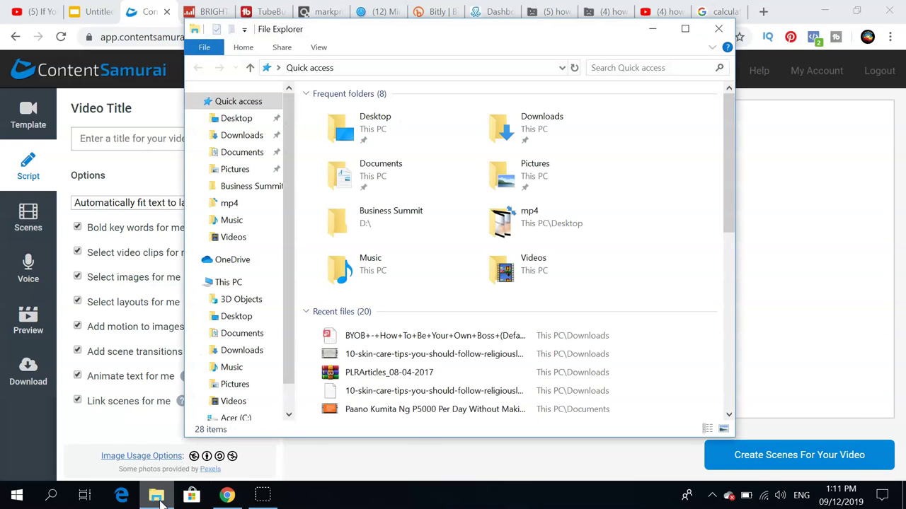
pyautogui.doubleClick(417, 373)
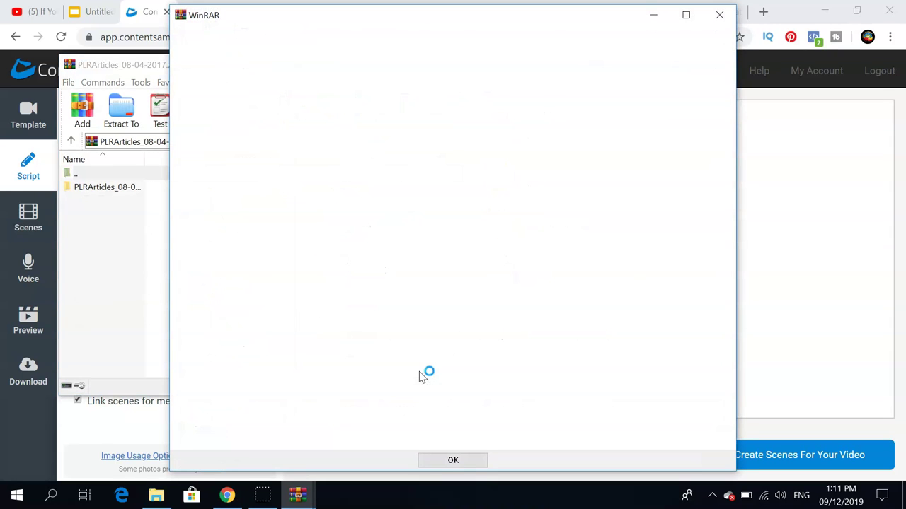
pyautogui.click(720, 15)
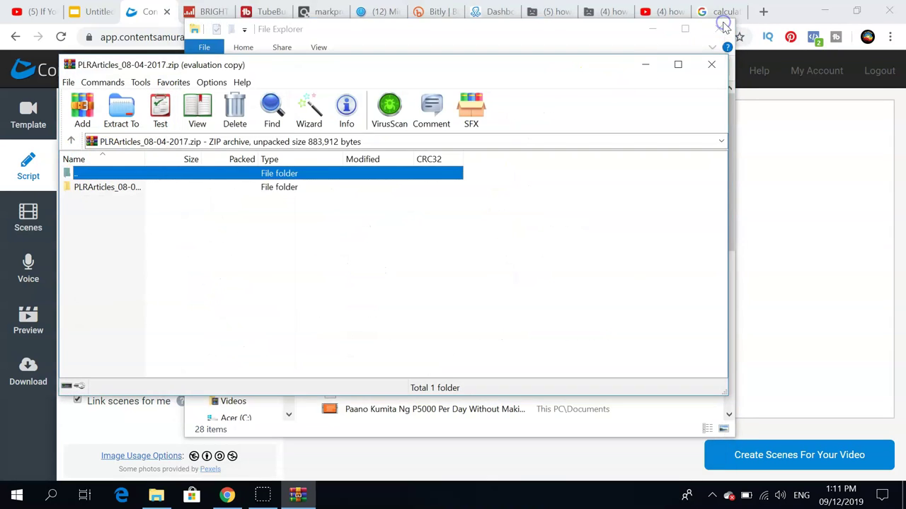
pyautogui.doubleClick(166, 188)
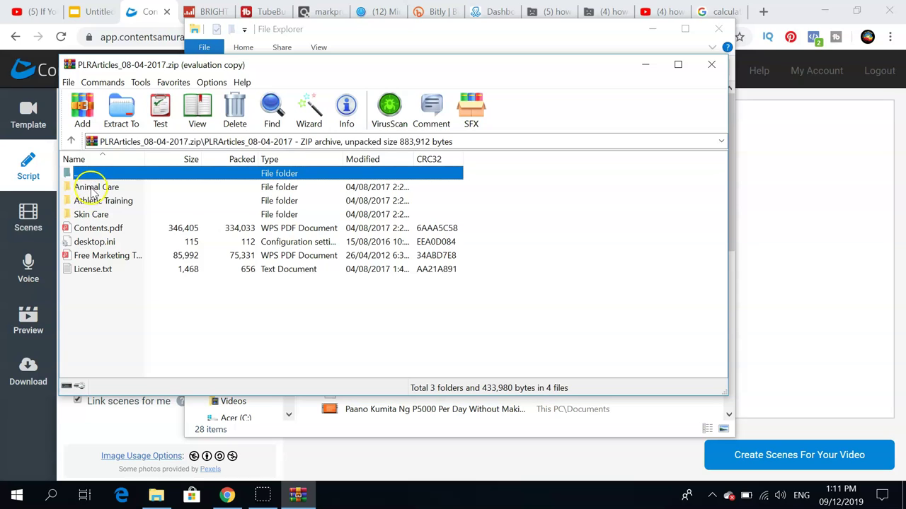
pyautogui.doubleClick(92, 188)
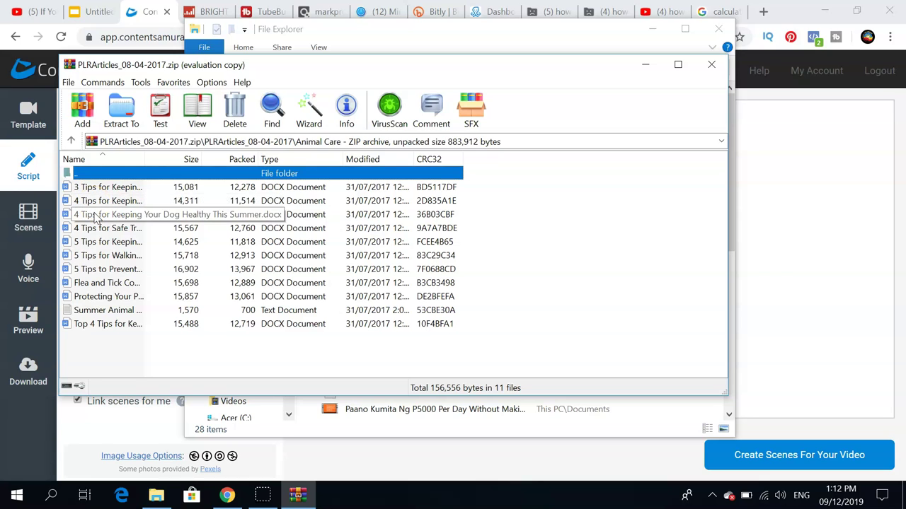
pyautogui.click(94, 219)
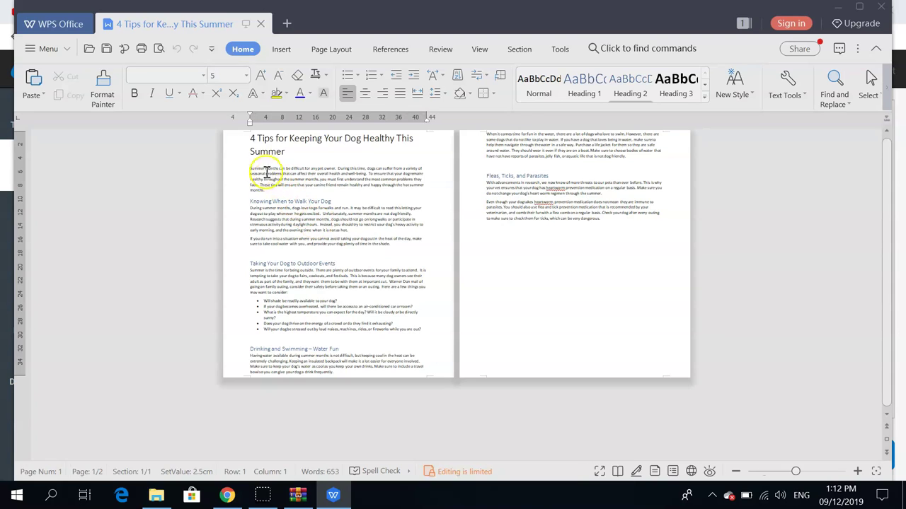
# - Copy the article's title, "4 Tips for Keeping Your Dog Healthy This Summer", from the document
pyautogui.click(251, 141)
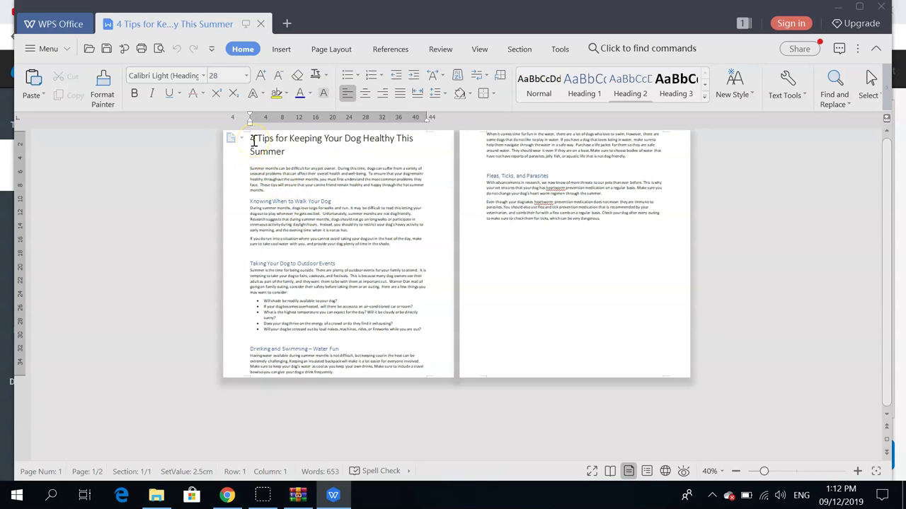
pyautogui.moveTo(253, 140); pyautogui.dragTo(300, 153)
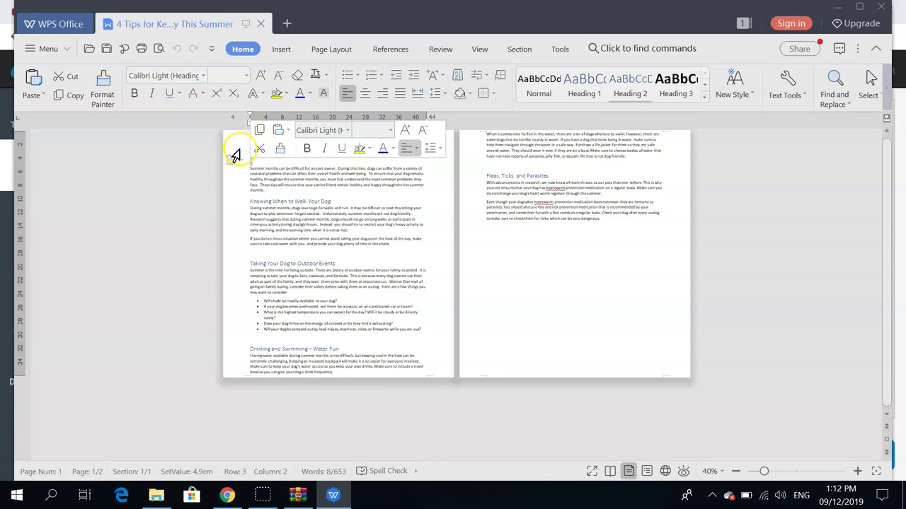
pyautogui.click(239, 151)
pyautogui.doubleClick(243, 148)
pyautogui.hotkey('ctrl', 'c')
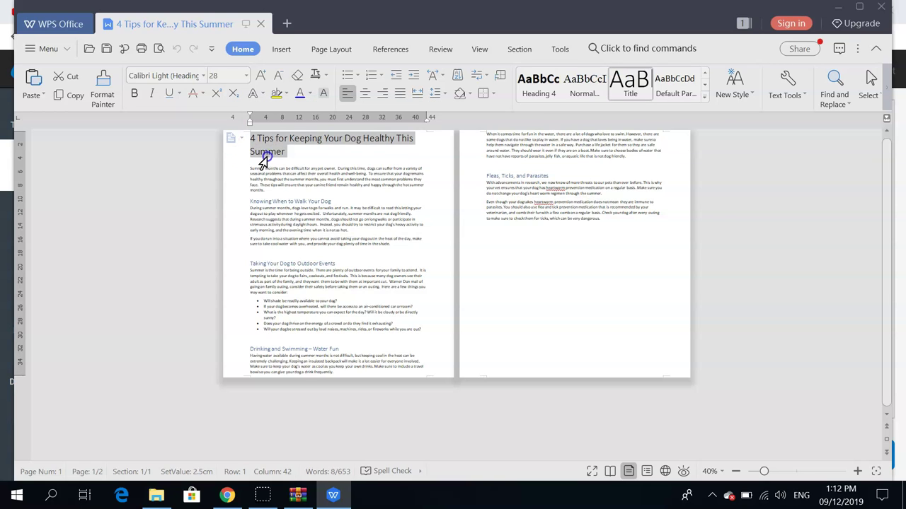
pyautogui.keyDown('shift'); pyautogui.click(269, 166); pyautogui.keyUp('shift')
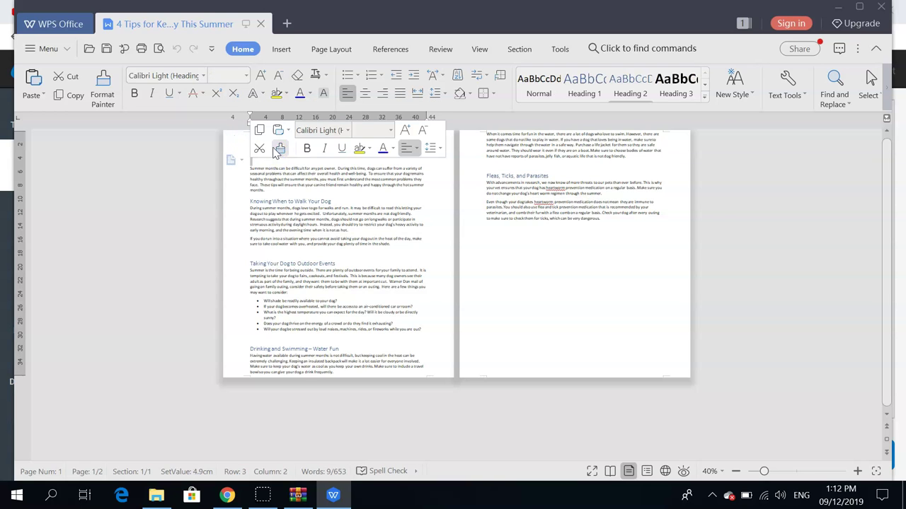
pyautogui.click(274, 150)
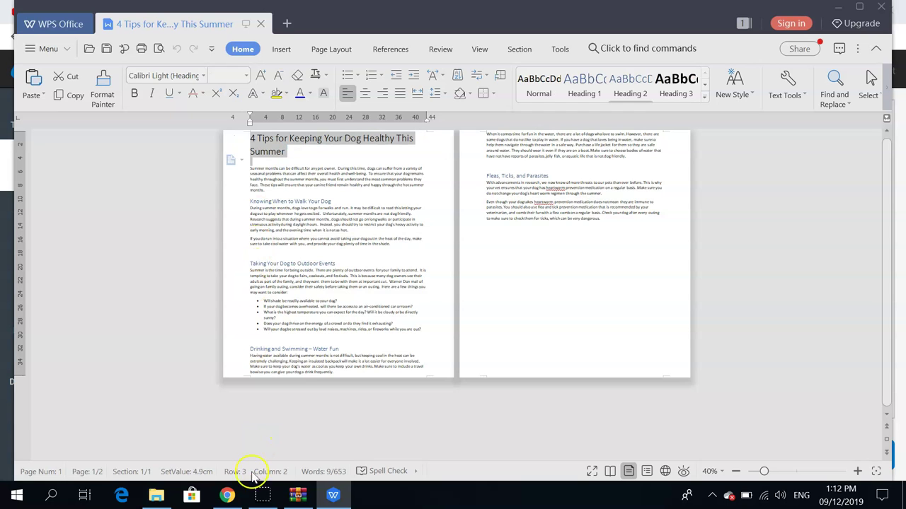
# - Return to Content Samurai and paste the copied article title as the video title
pyautogui.click(233, 497)
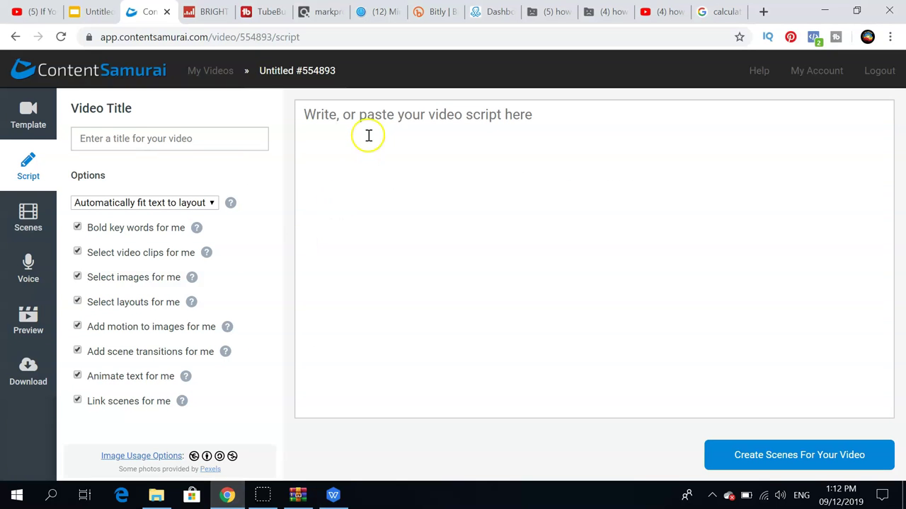
pyautogui.click(226, 139)
pyautogui.hotkey('ctrl', 'v')
pyautogui.click(324, 129)
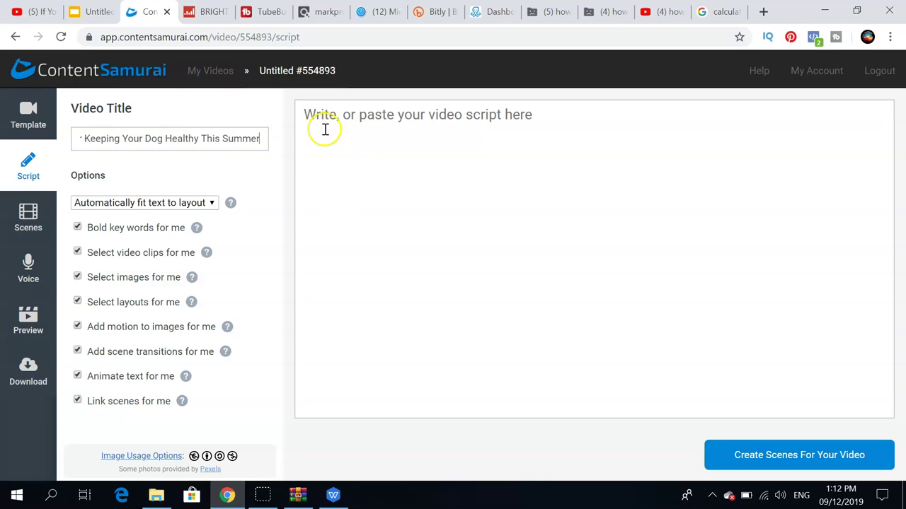
# - Paste the copied article title as the opening line of the video script, with blank lines below it
pyautogui.hotkey('ctrl', 'v')
pyautogui.press('Return')
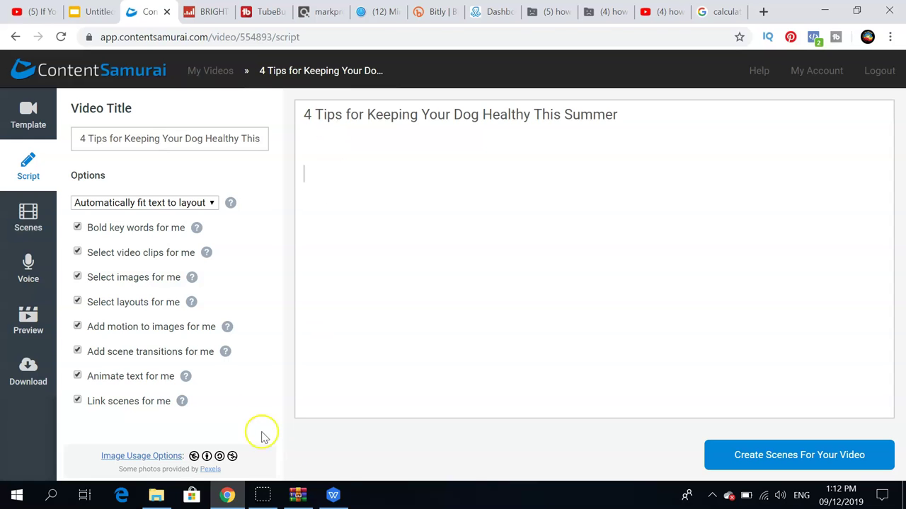
# - Copy the entire article from the WPS document and paste it below the title in Content Samurai's video script
pyautogui.click(332, 495)
pyautogui.click(280, 211)
pyautogui.hotkey('ctrl', 'a')
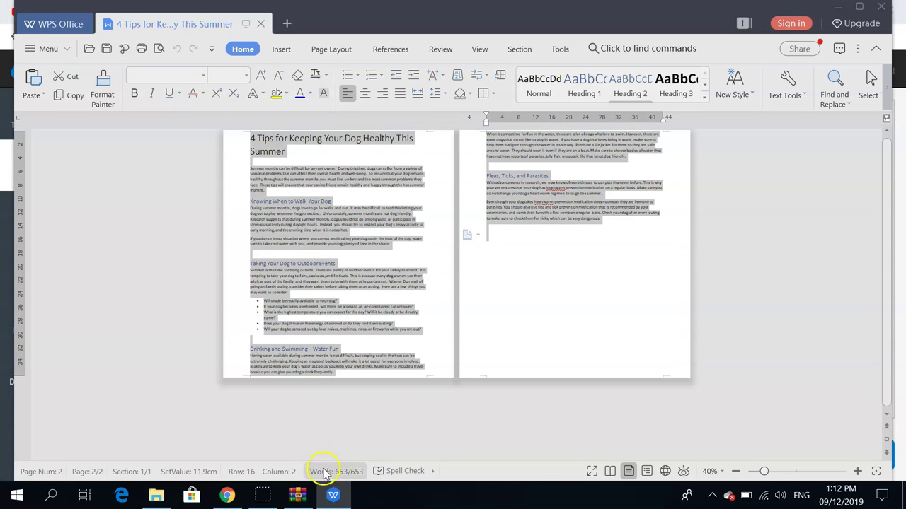
pyautogui.click(240, 497)
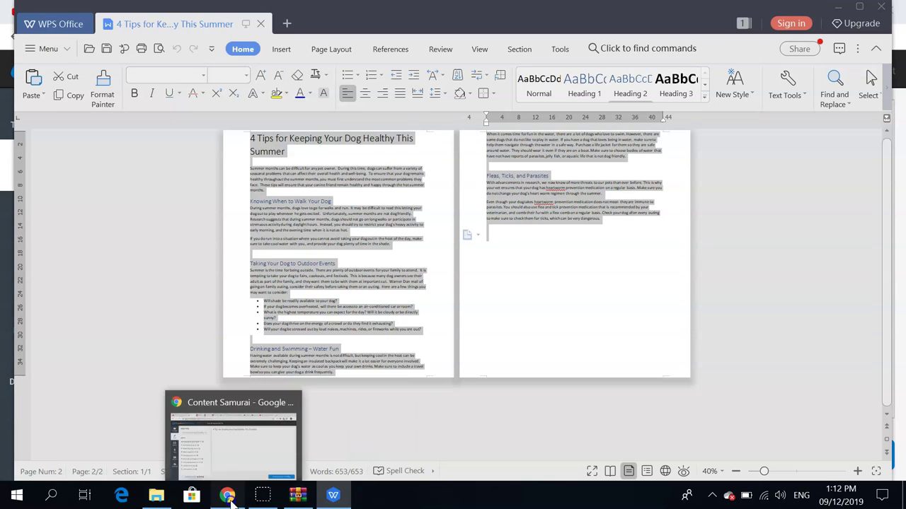
pyautogui.click(400, 232)
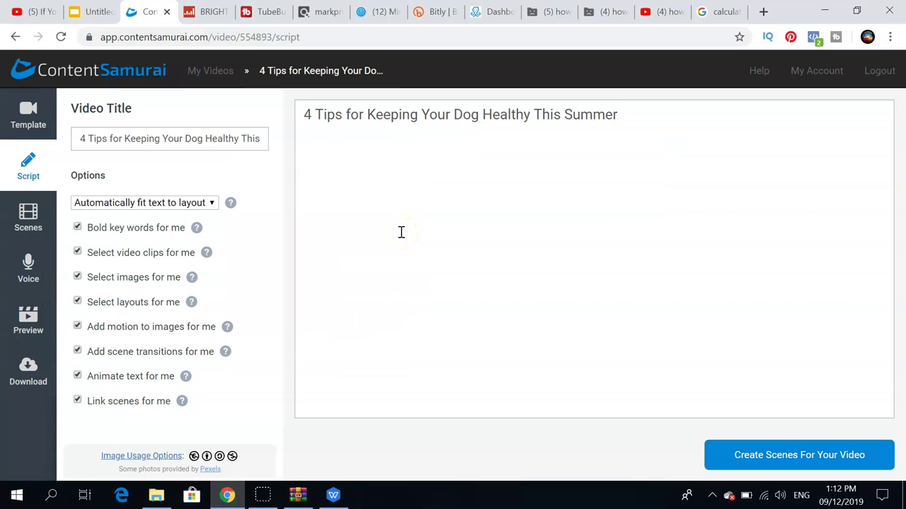
pyautogui.hotkey('ctrl', 'v')
# - Delete the duplicate title from the script, leaving one blank line between the opening title and the first paragraph
pyautogui.moveTo(890, 336); pyautogui.dragTo(871, 127)
pyautogui.click(705, 156)
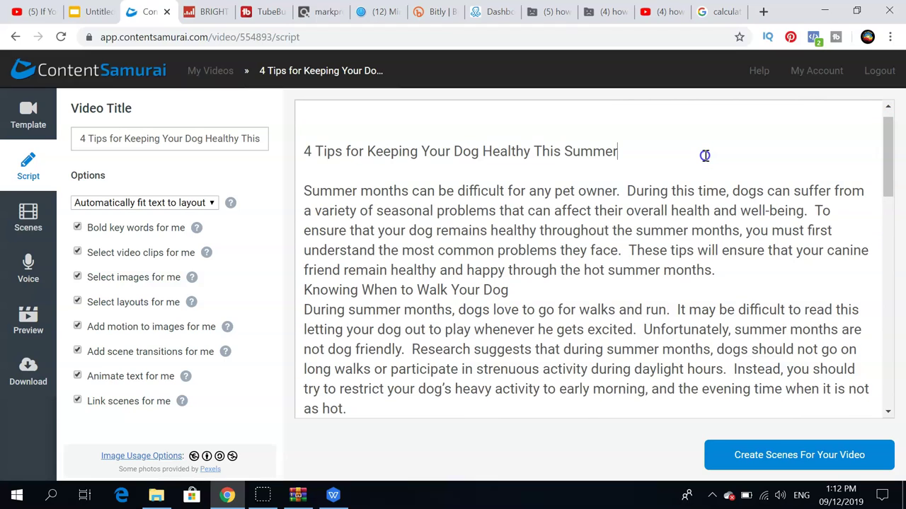
pyautogui.click(888, 108)
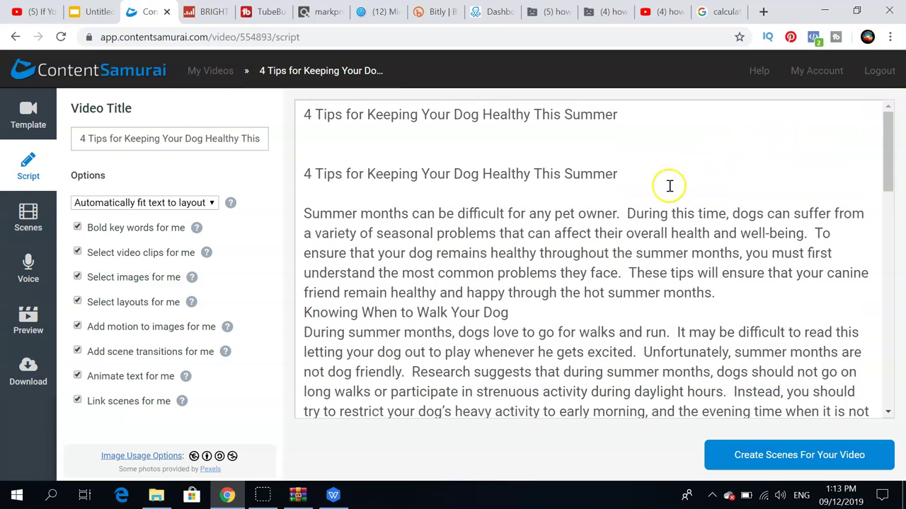
pyautogui.press('BackSpace')
pyautogui.press('BackSpace')
pyautogui.press('BackSpace')
pyautogui.press('BackSpace')
pyautogui.press('BackSpace')
pyautogui.press('BackSpace')
pyautogui.press('BackSpace')
pyautogui.press('BackSpace')
pyautogui.press('BackSpace')
pyautogui.press('BackSpace')
pyautogui.press('BackSpace')
pyautogui.press('BackSpace')
pyautogui.press('BackSpace')
pyautogui.press('BackSpace')
pyautogui.press('BackSpace')
pyautogui.press('BackSpace')
pyautogui.press('BackSpace')
pyautogui.press('BackSpace')
pyautogui.press('BackSpace')
pyautogui.press('BackSpace')
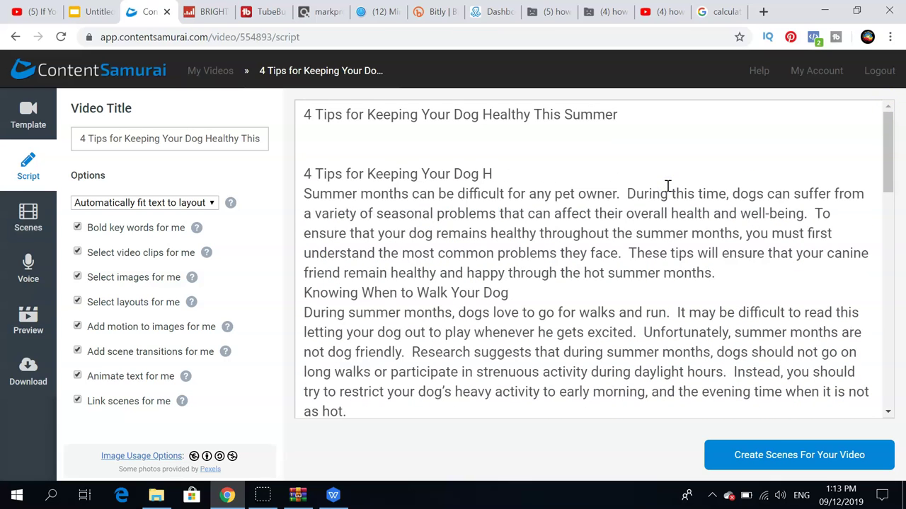
pyautogui.press('BackSpace')
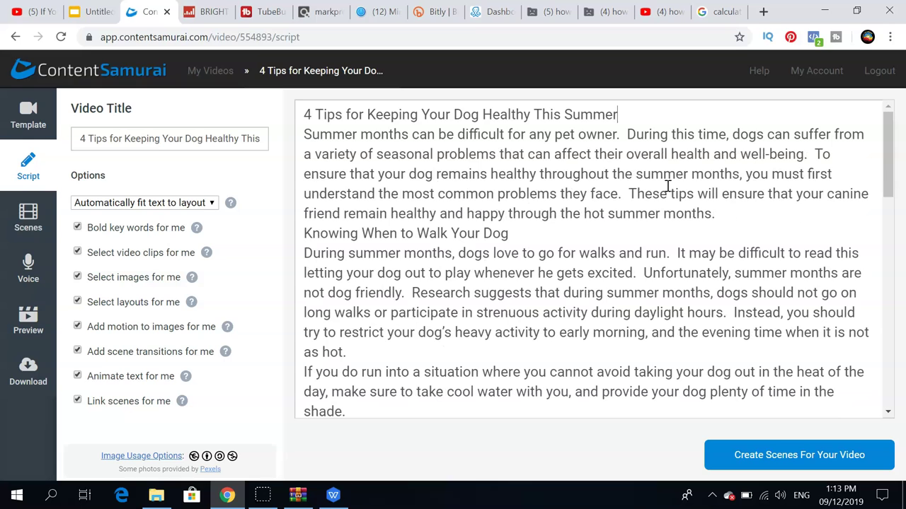
pyautogui.press('Return')
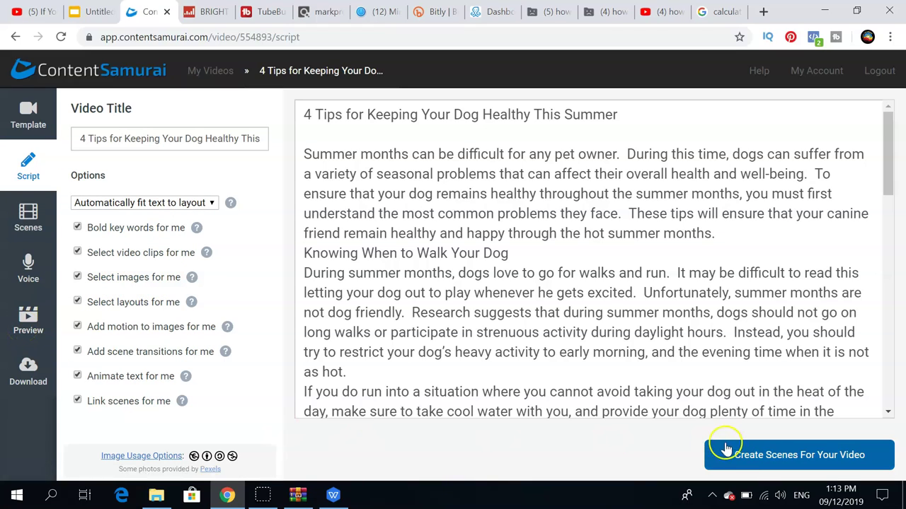
# - Create the video's scenes from the finished script
pyautogui.click(754, 456)
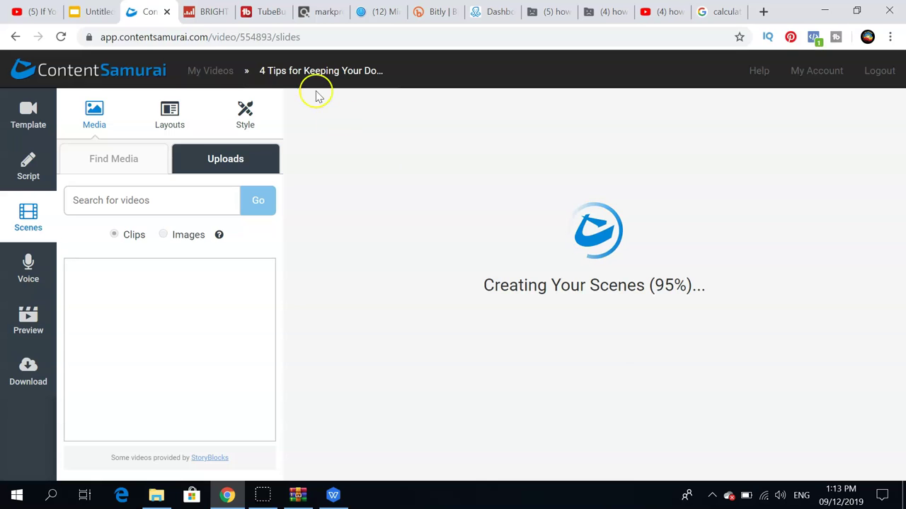
pyautogui.click(201, 10)
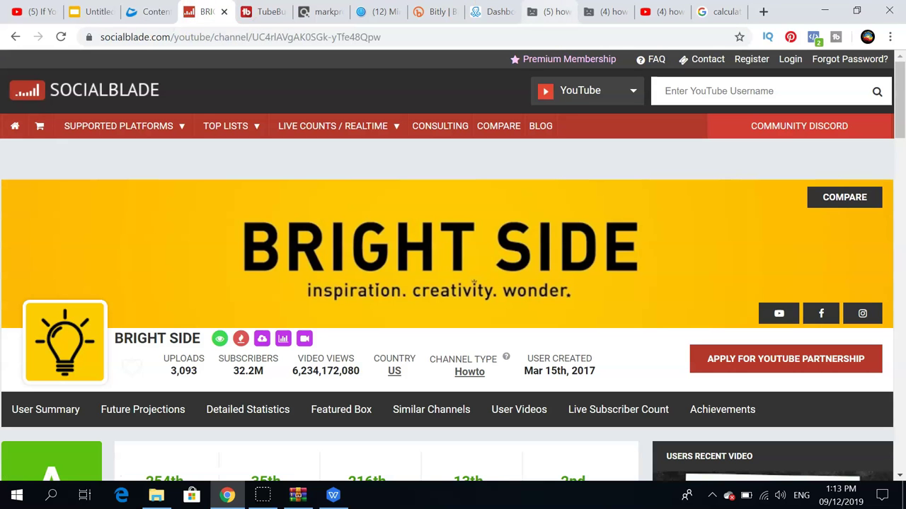
pyautogui.moveTo(900, 103); pyautogui.dragTo(902, 70)
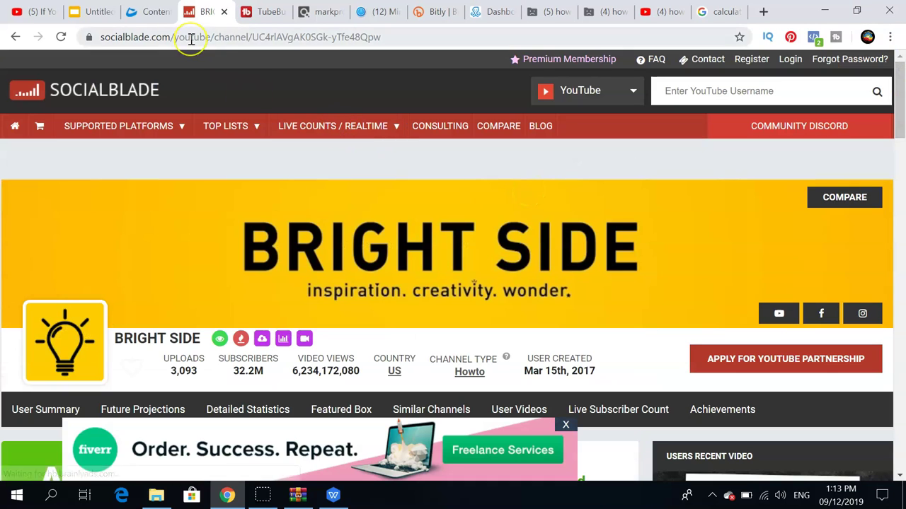
pyautogui.click(155, 13)
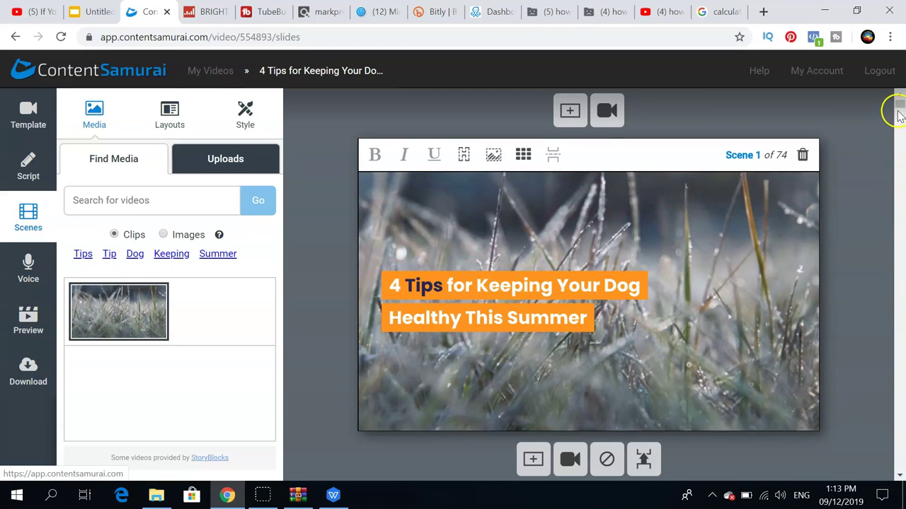
# - Find video clips with the suggested keyword Dog and set the close-up of the brown dog's head as scene 1's background
pyautogui.scroll(-2, 897, 105)
pyautogui.scroll(-2, 900, 109)
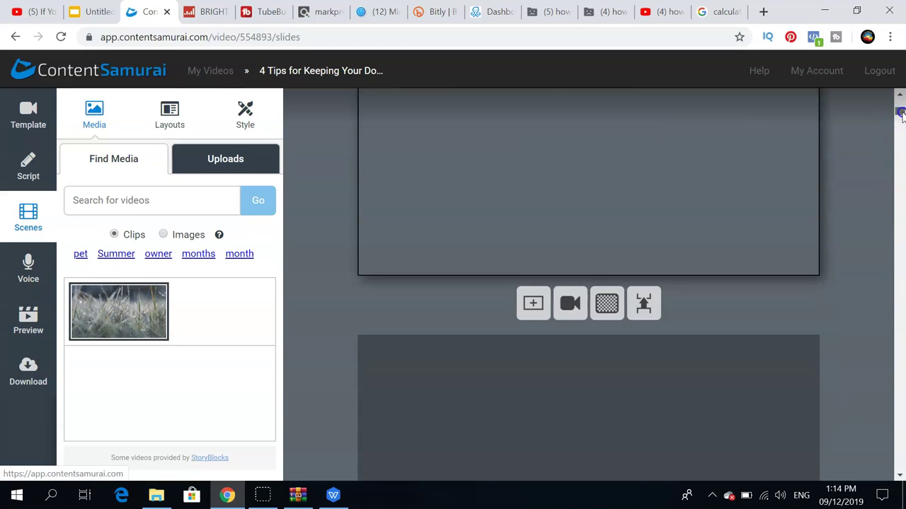
pyautogui.scroll(4, 900, 106)
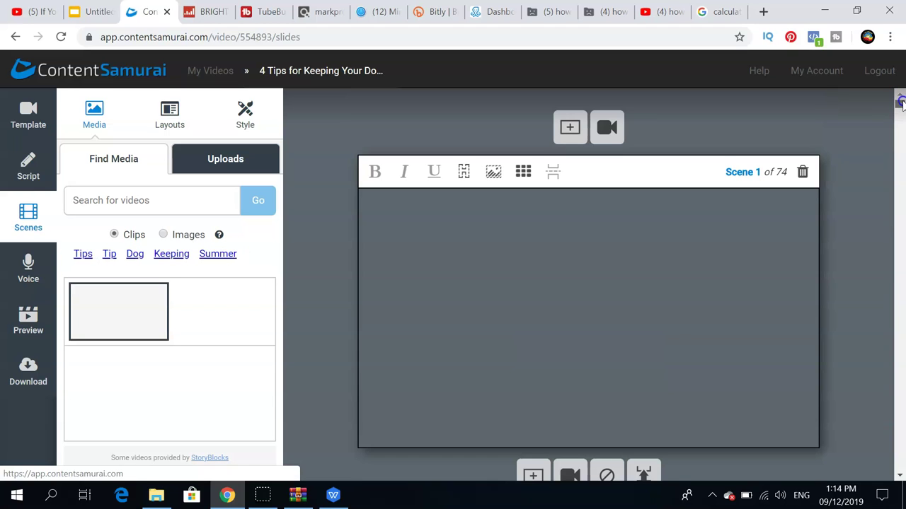
pyautogui.click(134, 255)
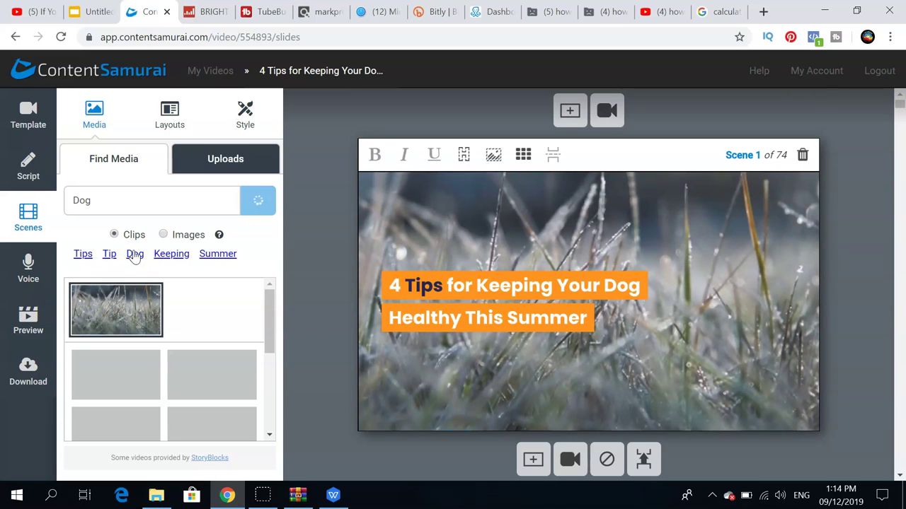
pyautogui.click(269, 435)
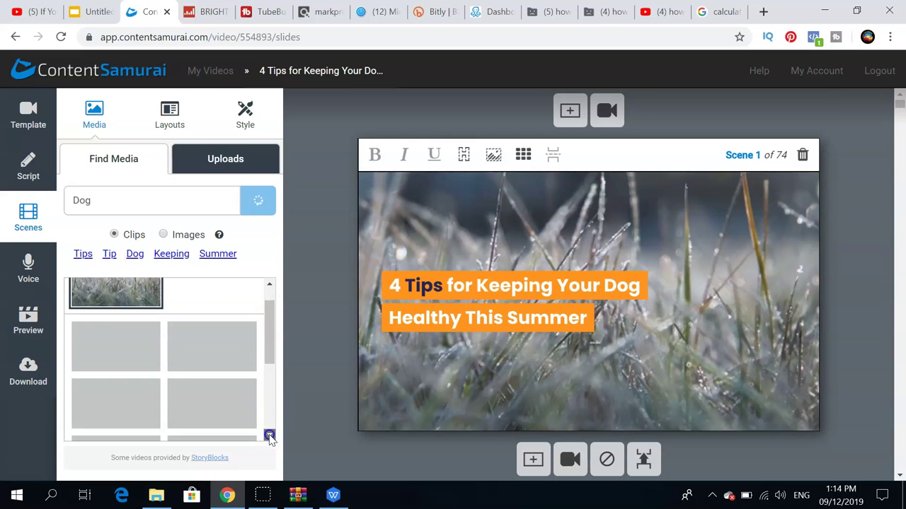
pyautogui.click(269, 435)
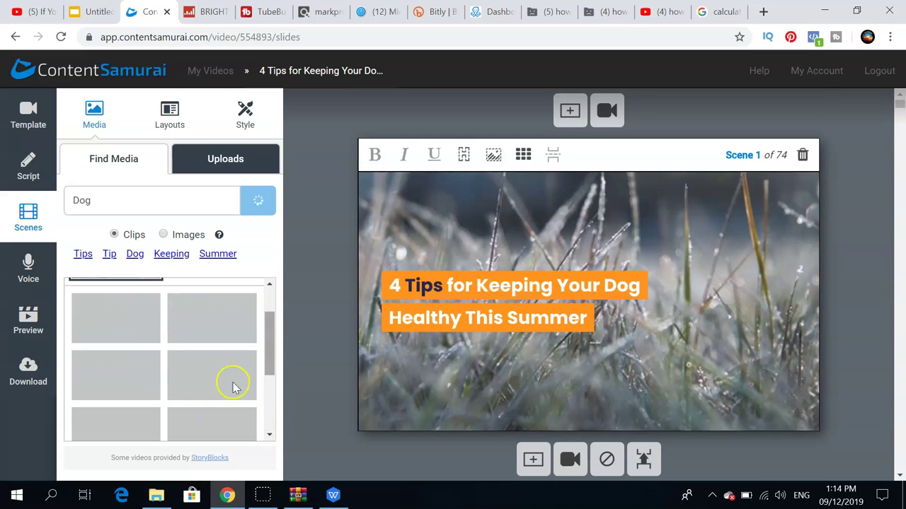
pyautogui.click(128, 336)
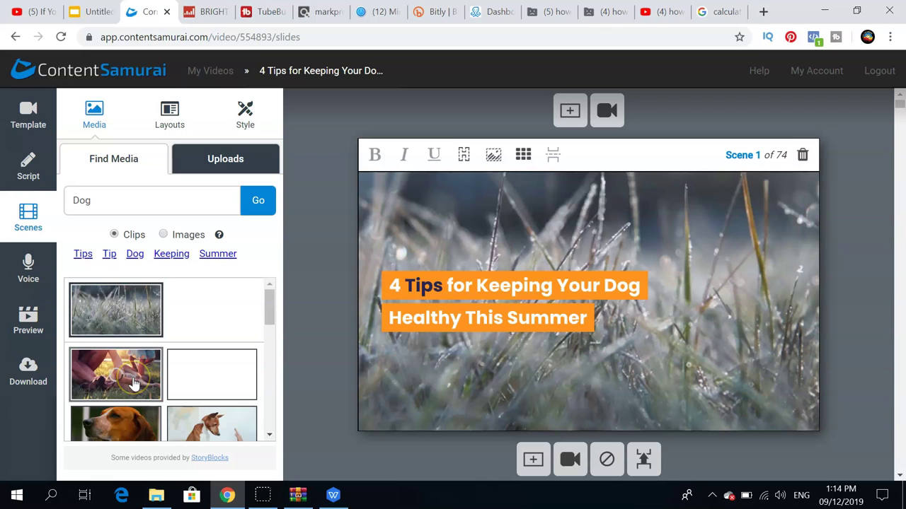
pyautogui.click(109, 436)
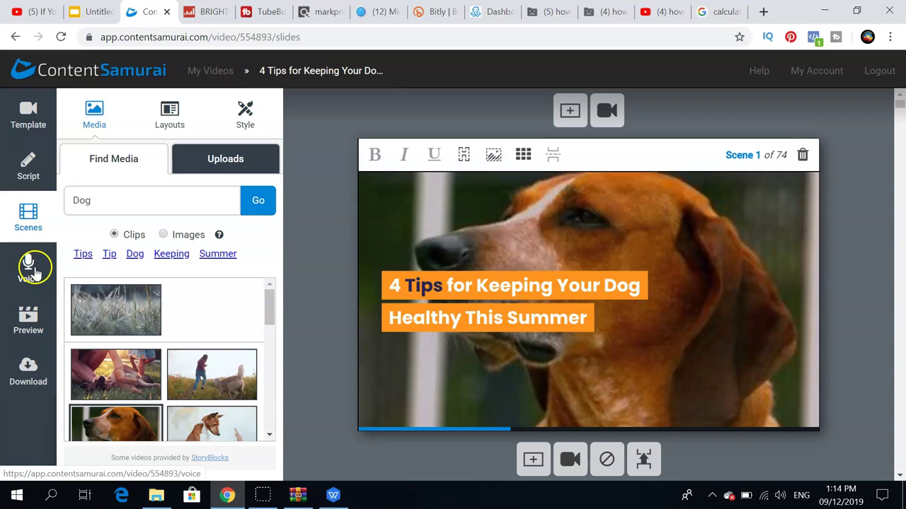
# - Set the video's voice track to Auto-voice and play a sample of the Angus voice
pyautogui.click(28, 269)
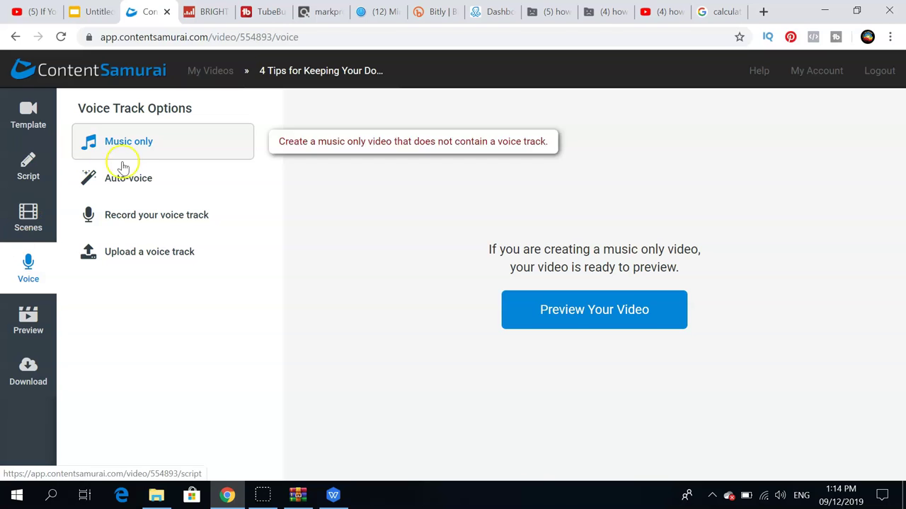
pyautogui.click(139, 186)
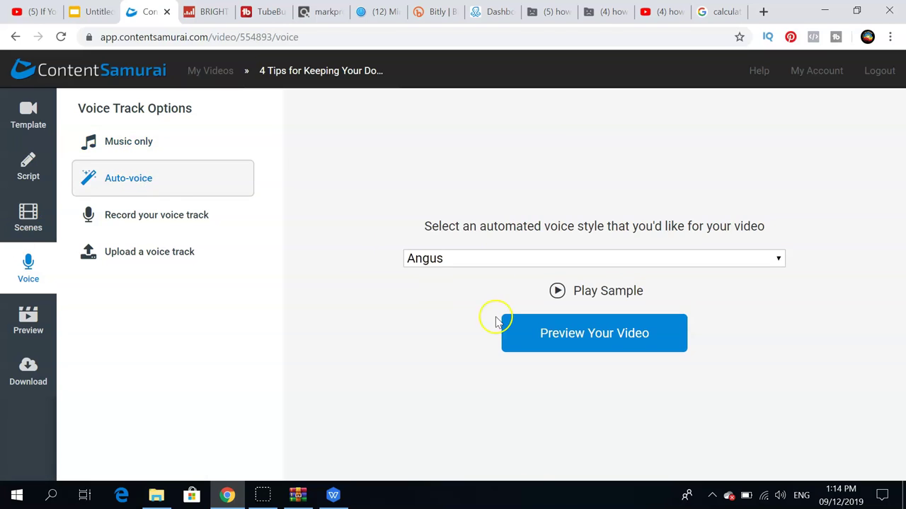
pyautogui.click(556, 293)
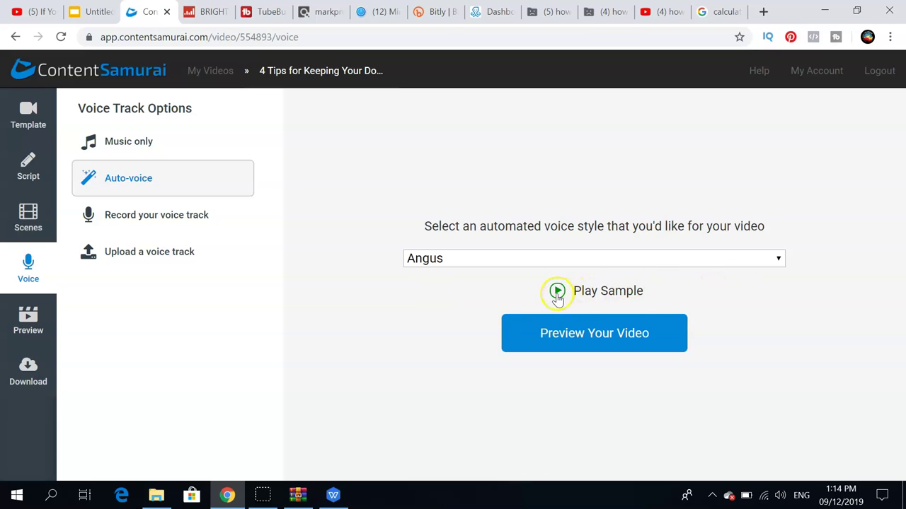